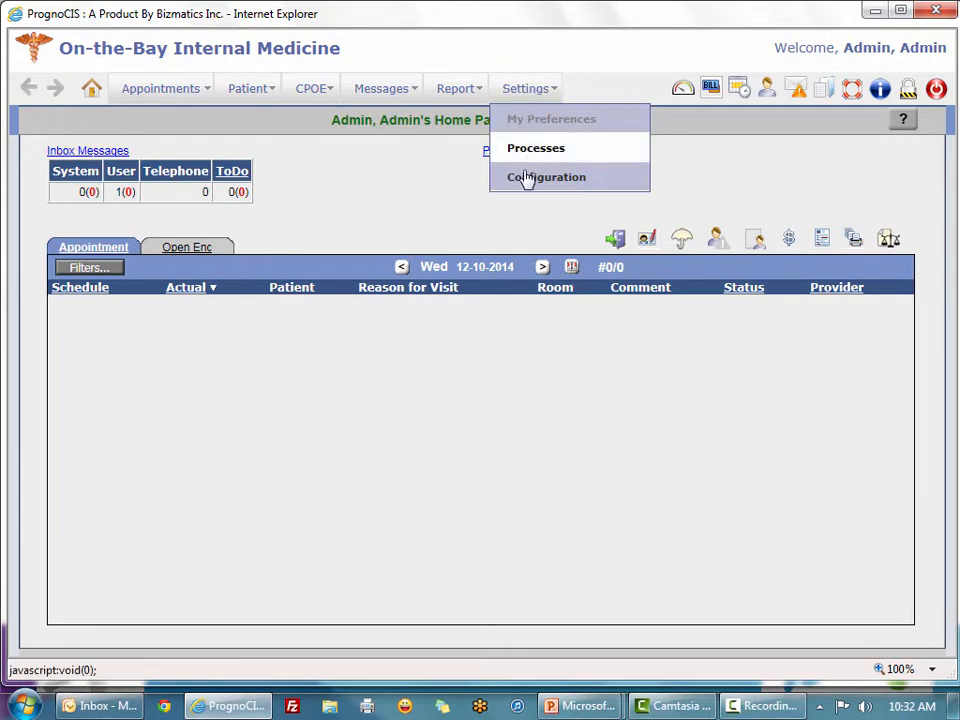
# Create a new work flow definition named Medical Assistant Office Visit.
pyautogui.click(537, 185)
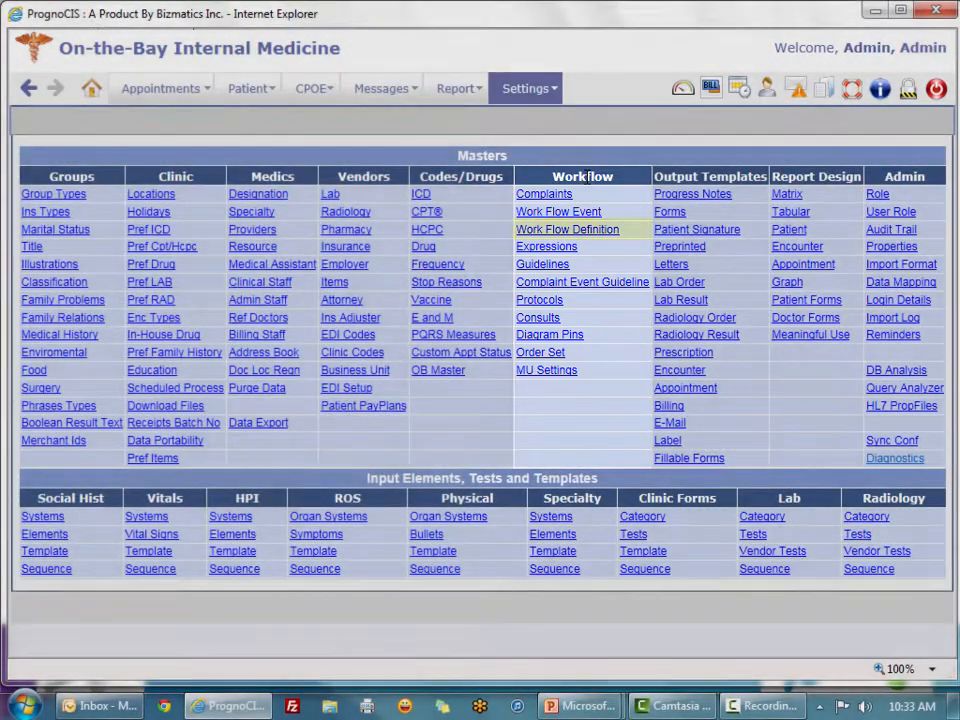
pyautogui.click(590, 231)
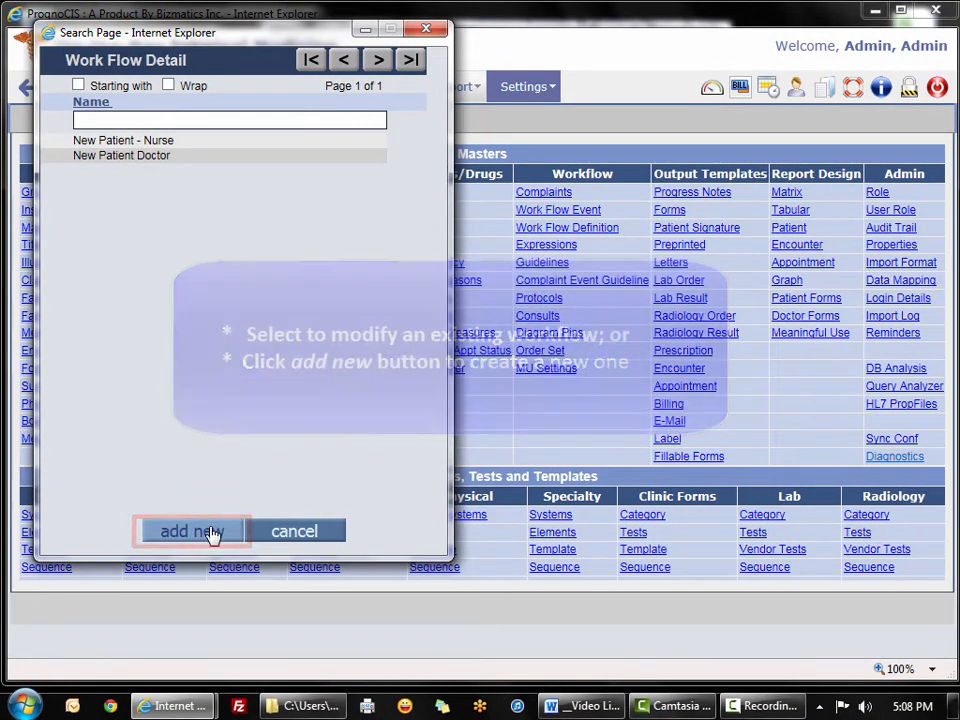
pyautogui.click(211, 530)
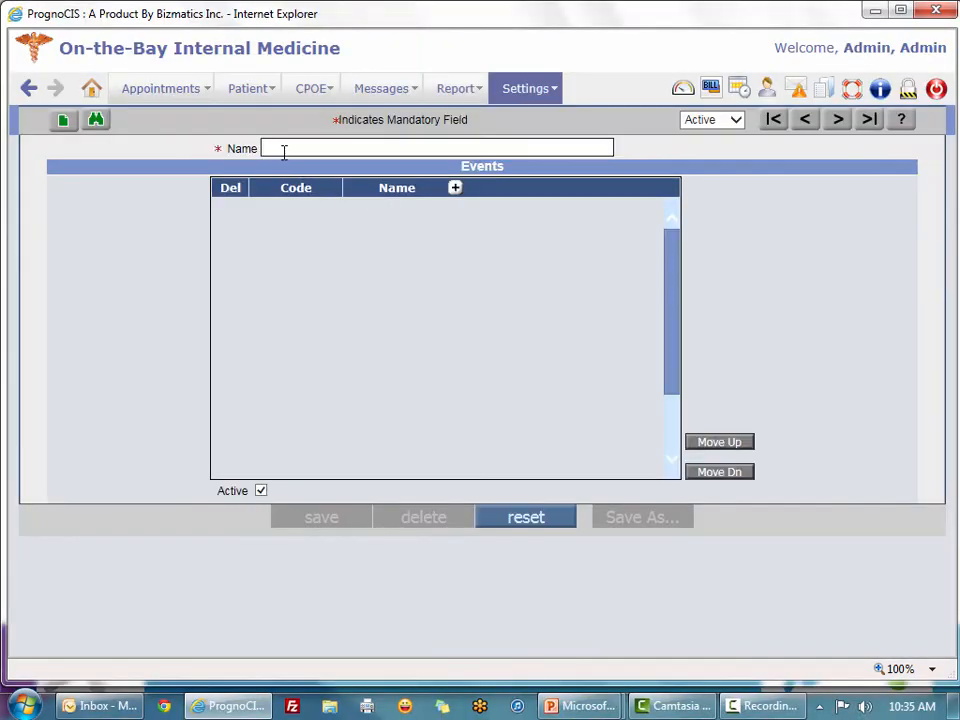
pyautogui.write('Medical Assistant Office')
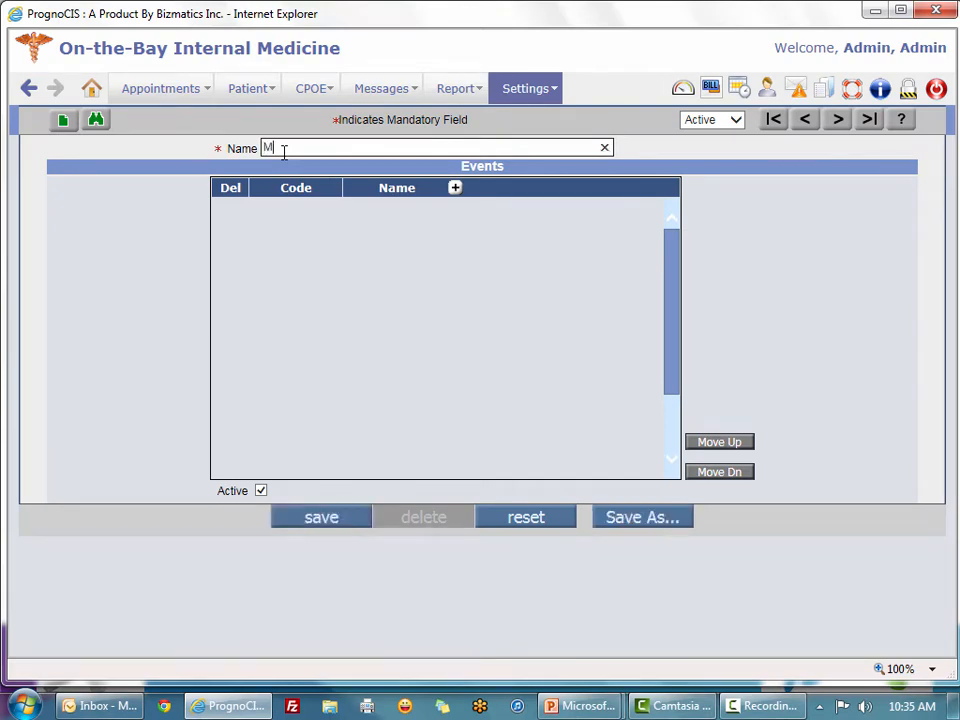
pyautogui.write(' Visit')
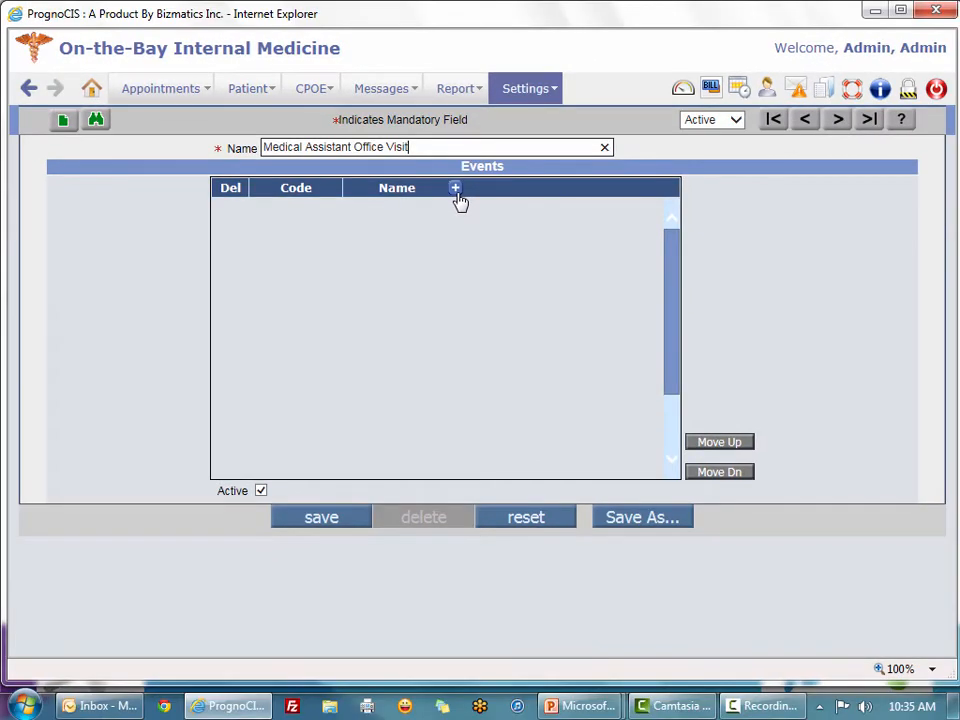
# Search for the Allergy and Current Medication events and select both for the new workflow.
pyautogui.click(456, 193)
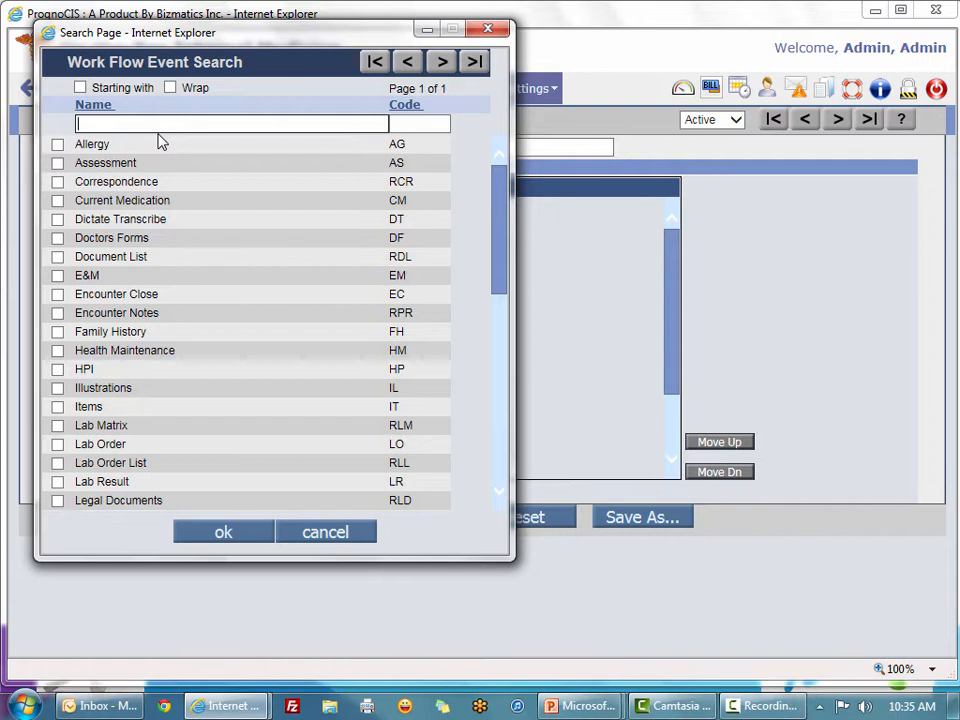
pyautogui.write('aller')
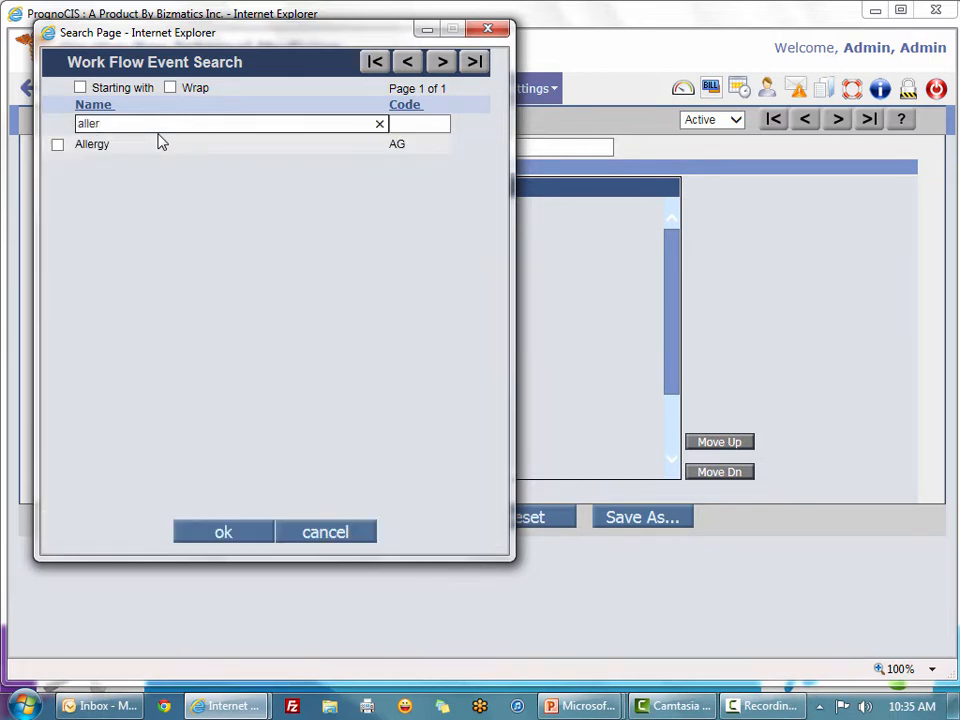
pyautogui.click(57, 144)
pyautogui.moveTo(122, 124); pyautogui.dragTo(4, 96)
pyautogui.write('curr')
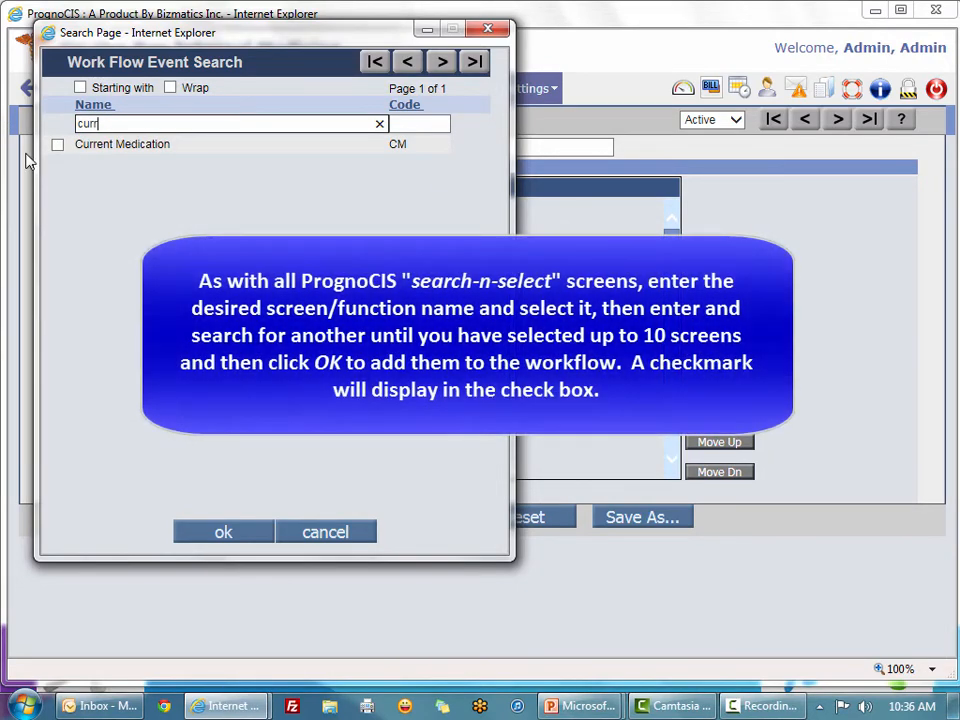
pyautogui.click(58, 145)
# Search for Medical History and Vitals and select them as further workflow events.
pyautogui.moveTo(174, 124); pyautogui.dragTo(4, 124)
pyautogui.write('medi')
pyautogui.click(57, 219)
pyautogui.moveTo(227, 124); pyautogui.dragTo(7, 128)
pyautogui.write('vit')
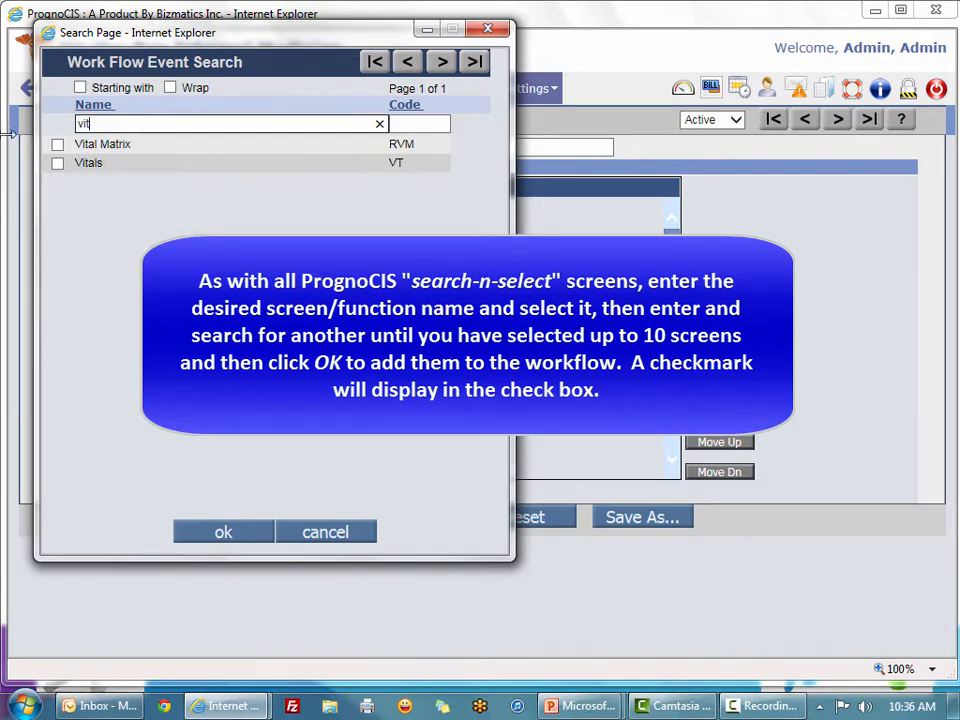
pyautogui.click(57, 162)
# Select the HPI event, add all chosen events to the workflow and save it.
pyautogui.moveTo(118, 124); pyautogui.dragTo(4, 126)
pyautogui.write('hpi')
pyautogui.click(58, 145)
pyautogui.click(243, 535)
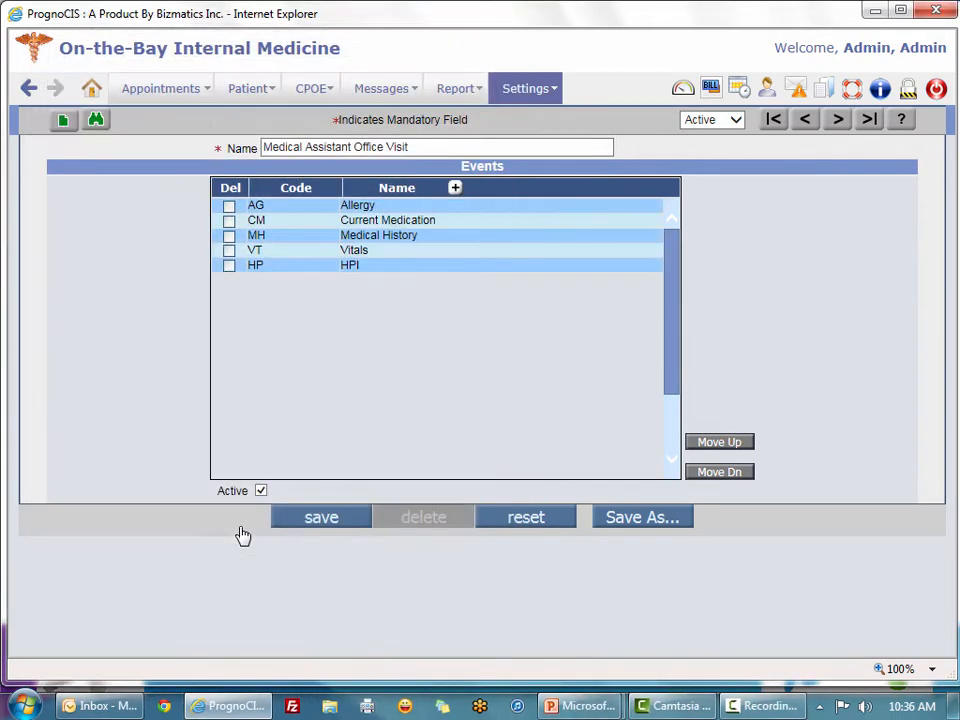
pyautogui.click(311, 527)
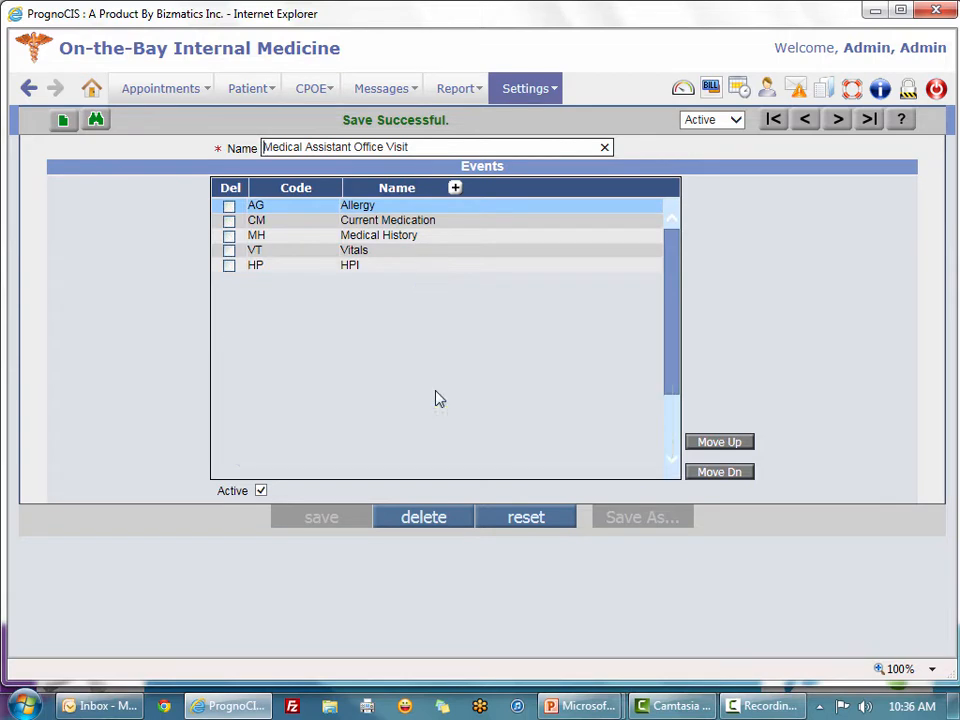
# Move the Vitals event to the first position in the workflow's event list.
pyautogui.click(402, 258)
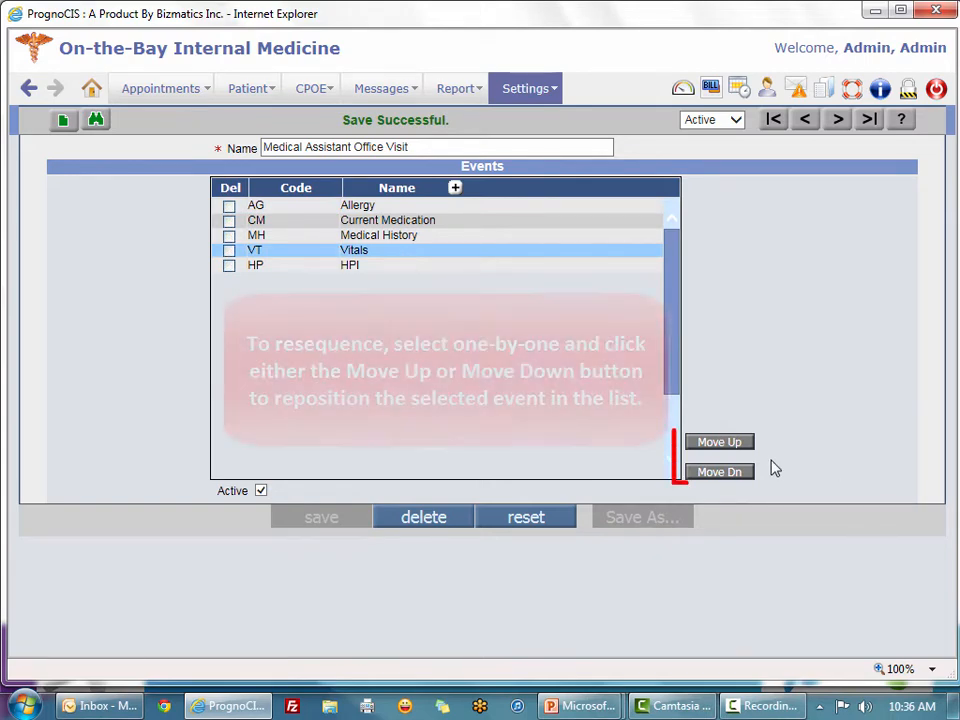
pyautogui.click(737, 443)
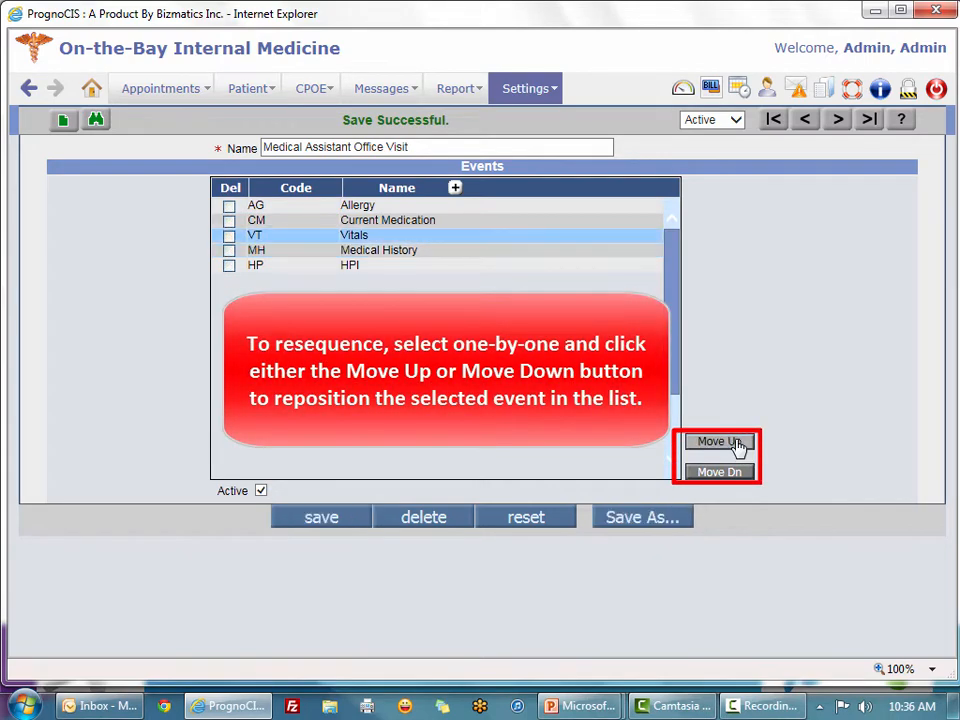
pyautogui.click(737, 443)
pyautogui.click(737, 443)
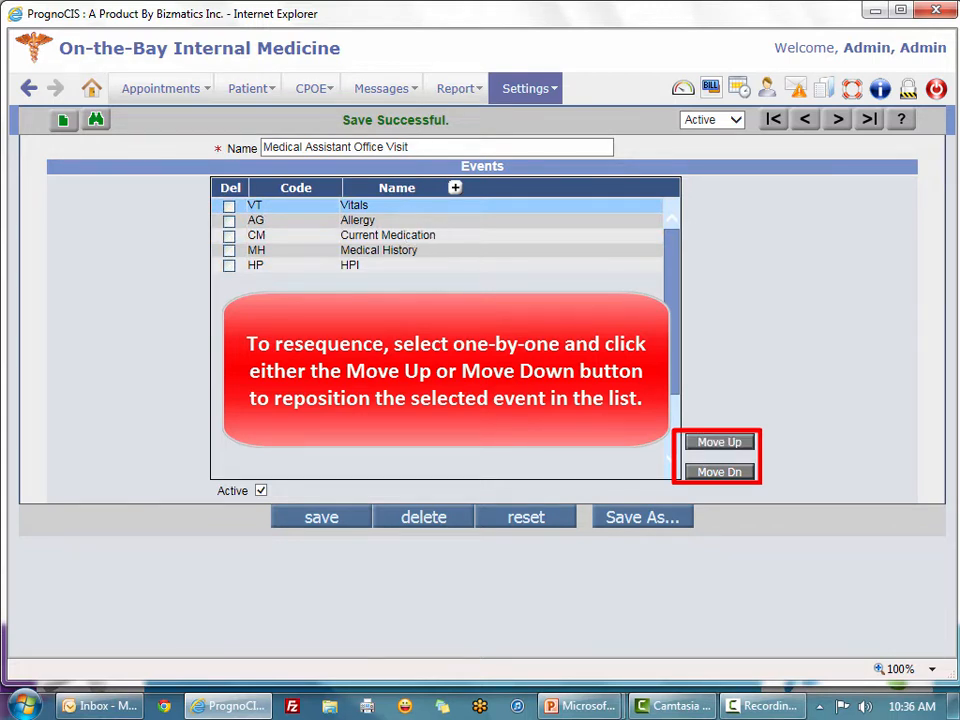
# Move the HPI event up to directly below Vitals and save the workflow's new event order.
pyautogui.click(369, 266)
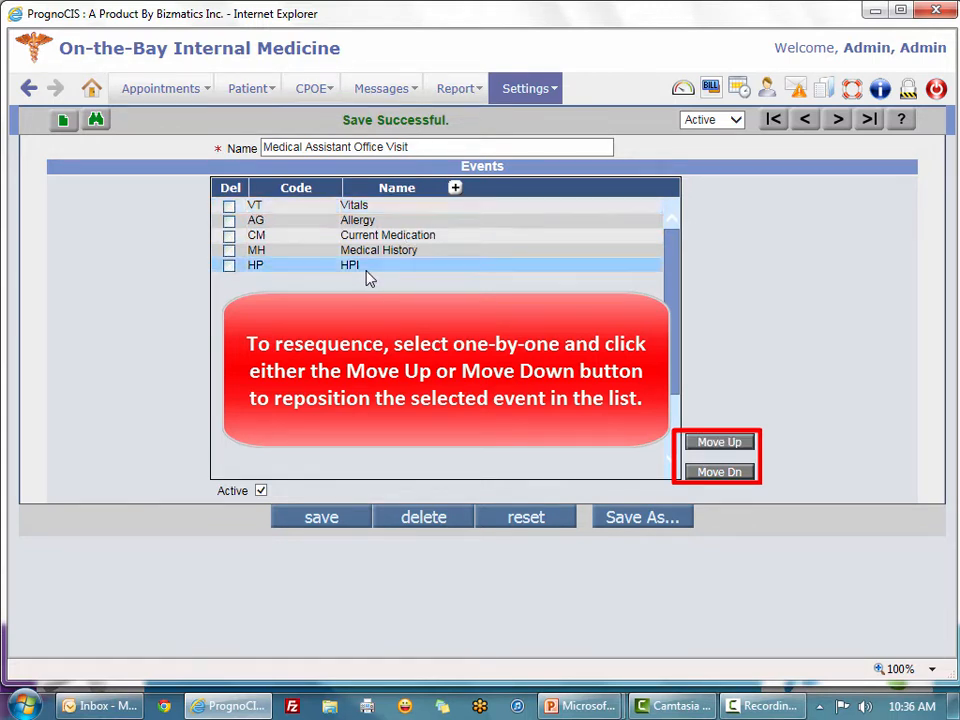
pyautogui.click(710, 446)
pyautogui.click(710, 446)
pyautogui.click(710, 446)
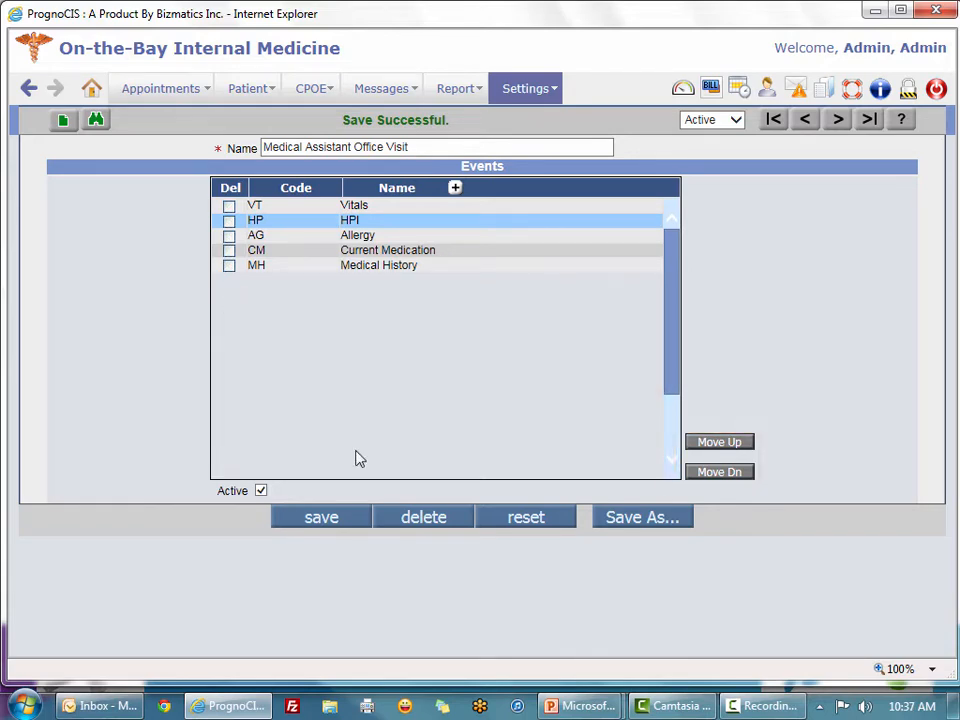
pyautogui.click(322, 518)
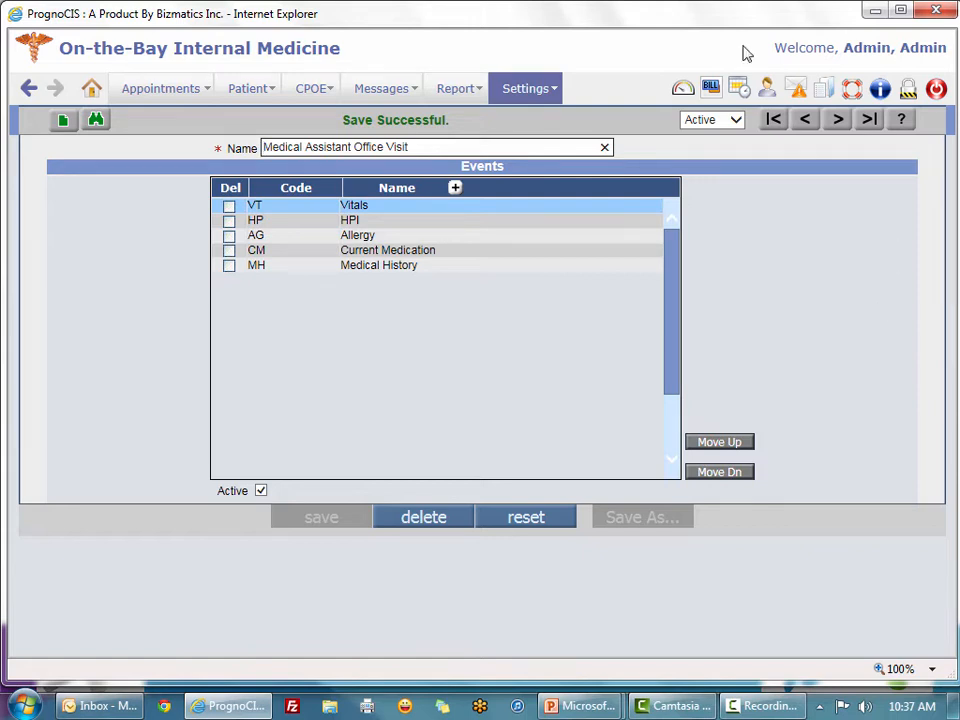
# Assign the Medical Assistant Office Visit workflow to the Office Visit encounter type and save it.
pyautogui.click(525, 88)
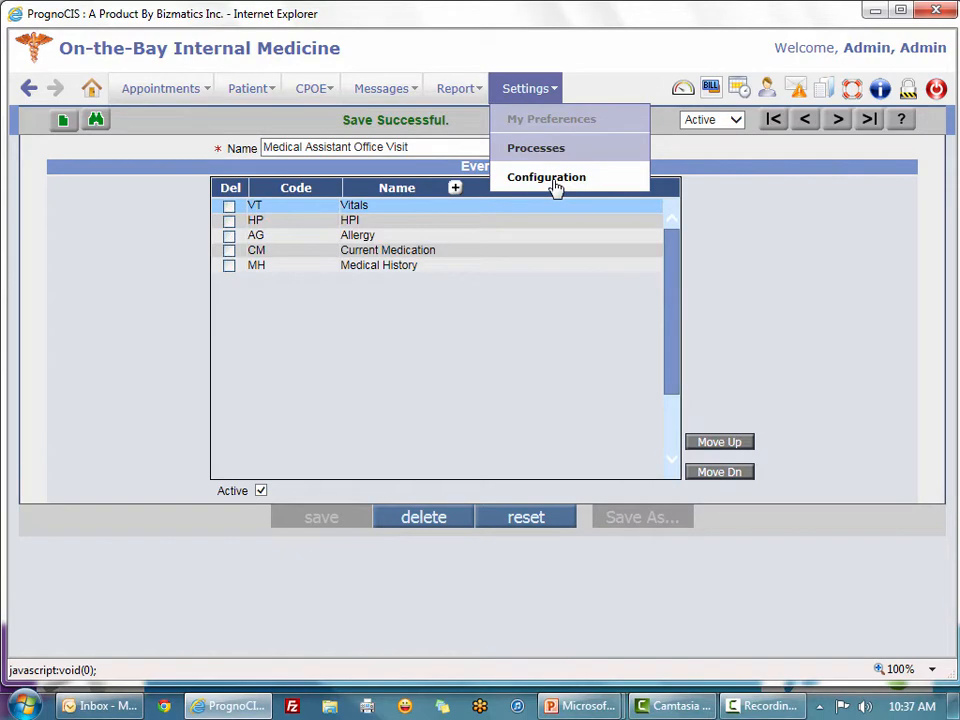
pyautogui.click(555, 184)
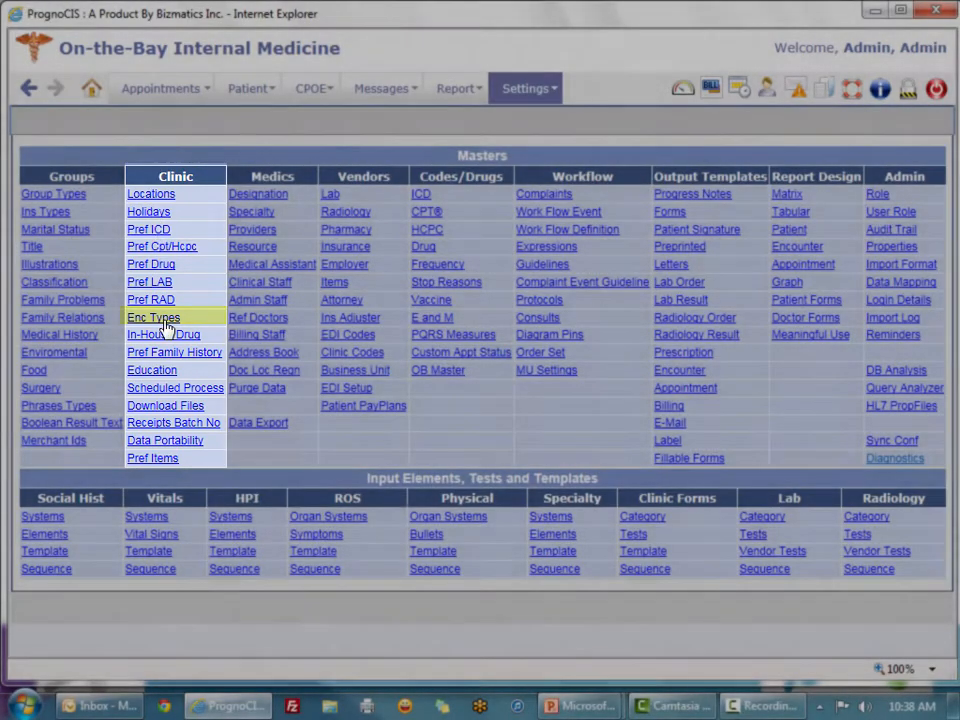
pyautogui.click(164, 324)
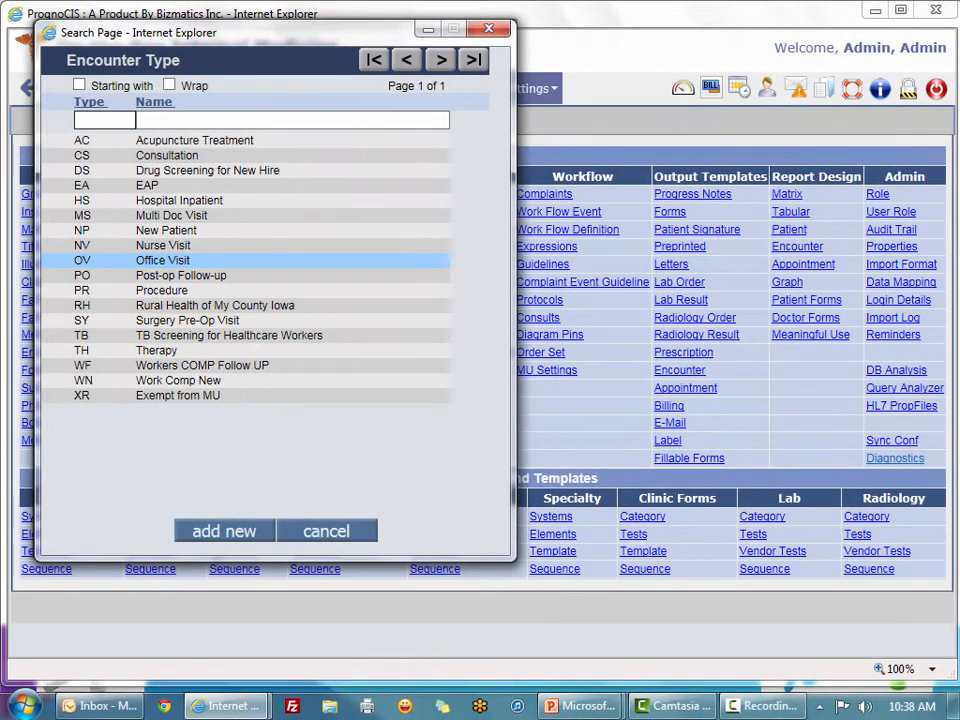
pyautogui.click(162, 260)
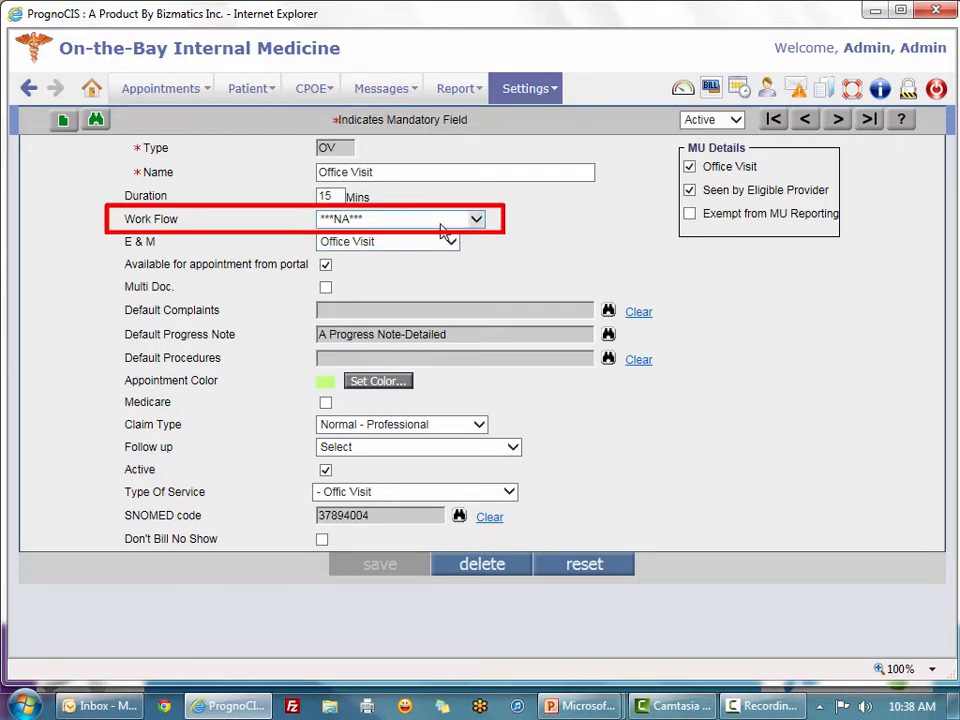
pyautogui.click(477, 220)
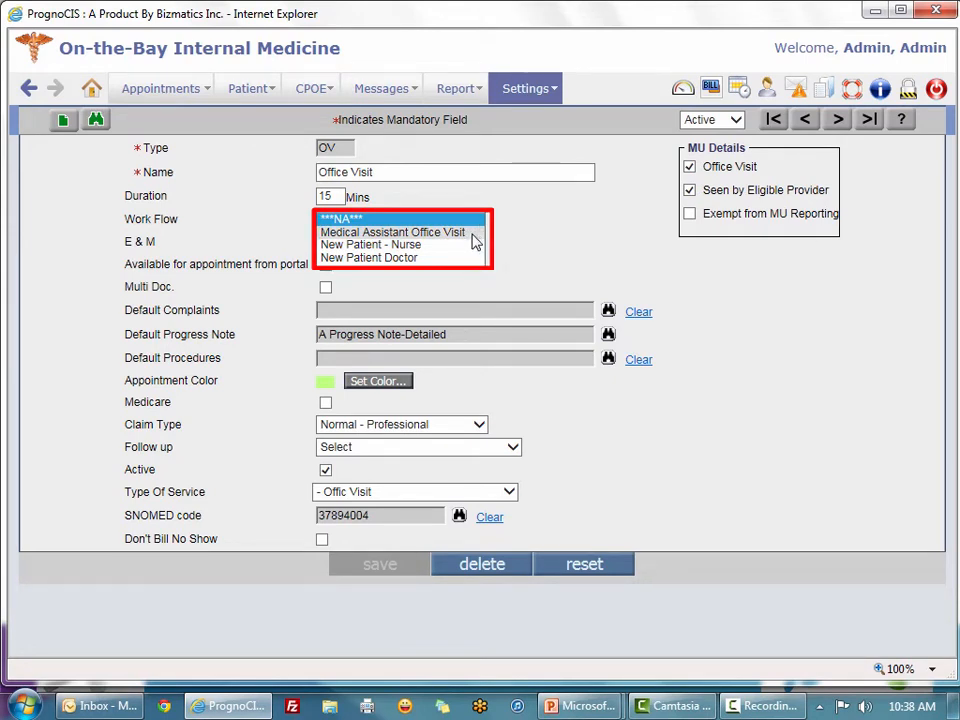
pyautogui.click(468, 235)
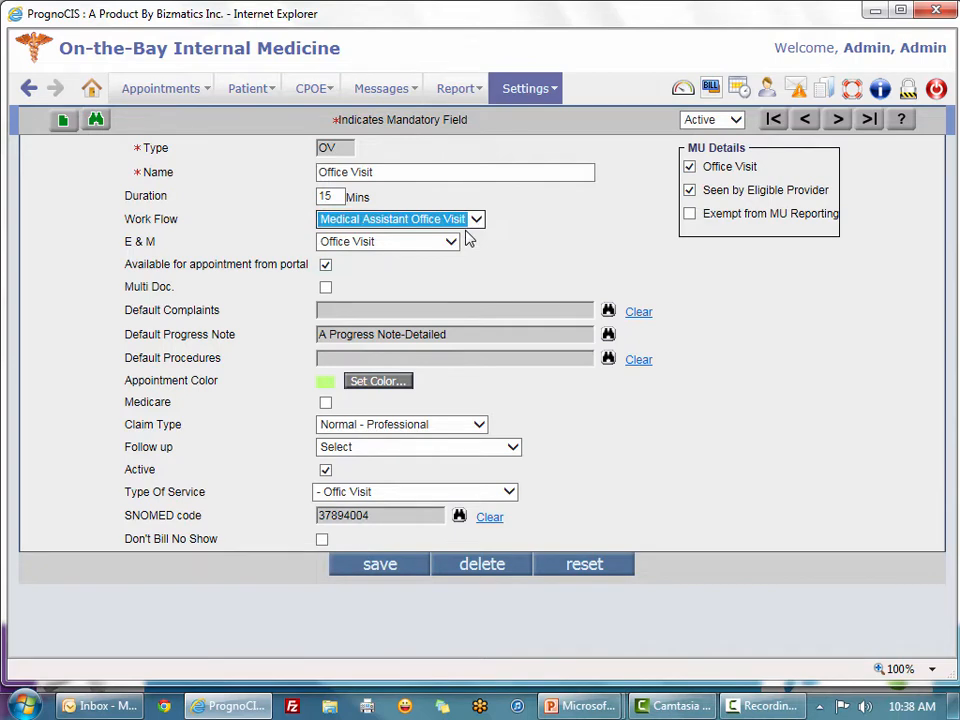
pyautogui.click(382, 565)
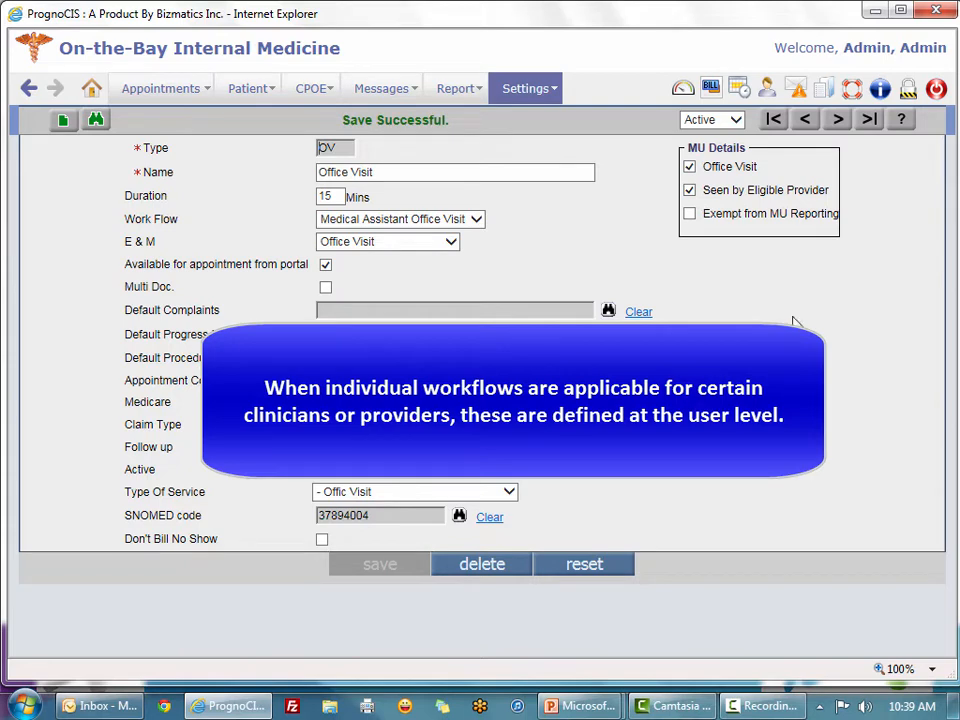
# Review the preferred workflow for each encounter type of the second listed provider, then accept the settings.
pyautogui.moveTo(528, 104)
pyautogui.click(551, 182)
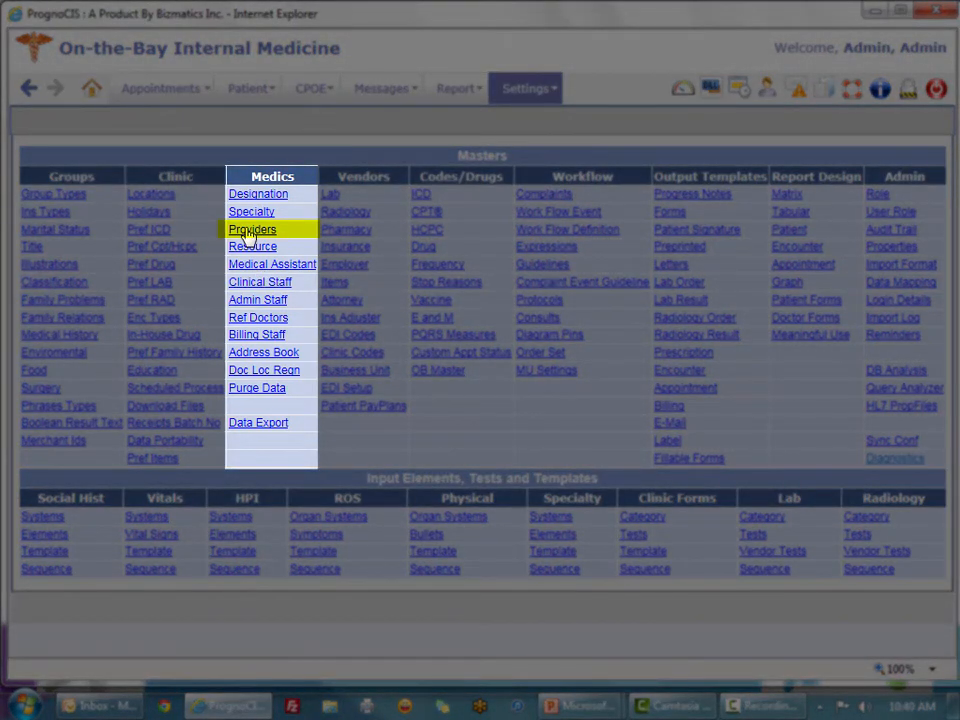
pyautogui.click(258, 244)
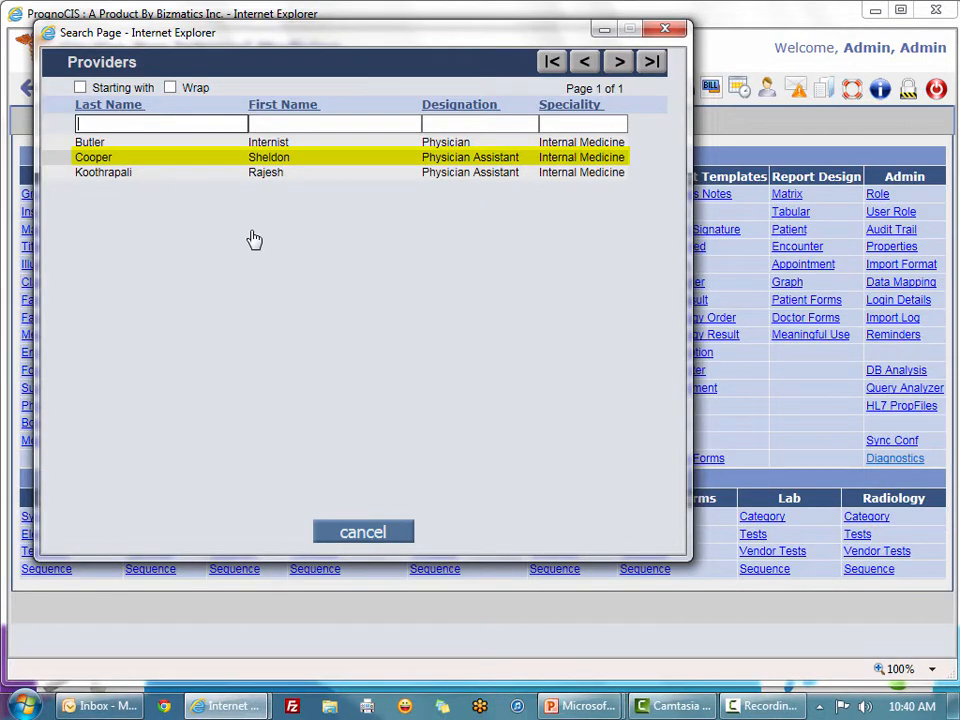
pyautogui.click(278, 158)
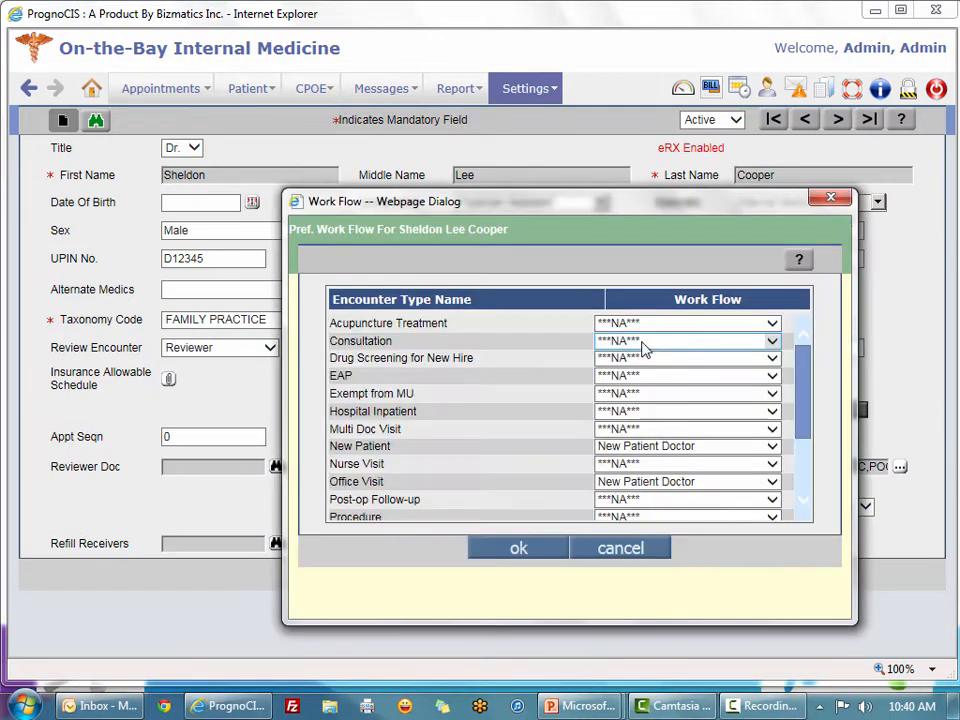
pyautogui.click(562, 411)
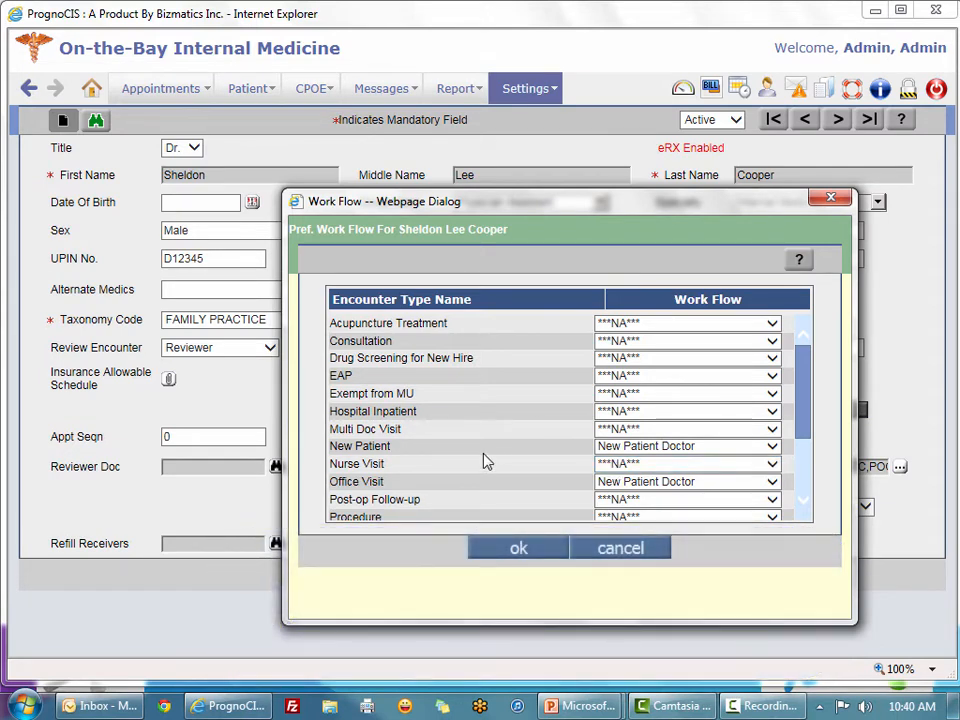
pyautogui.click(742, 430)
pyautogui.press('Return')
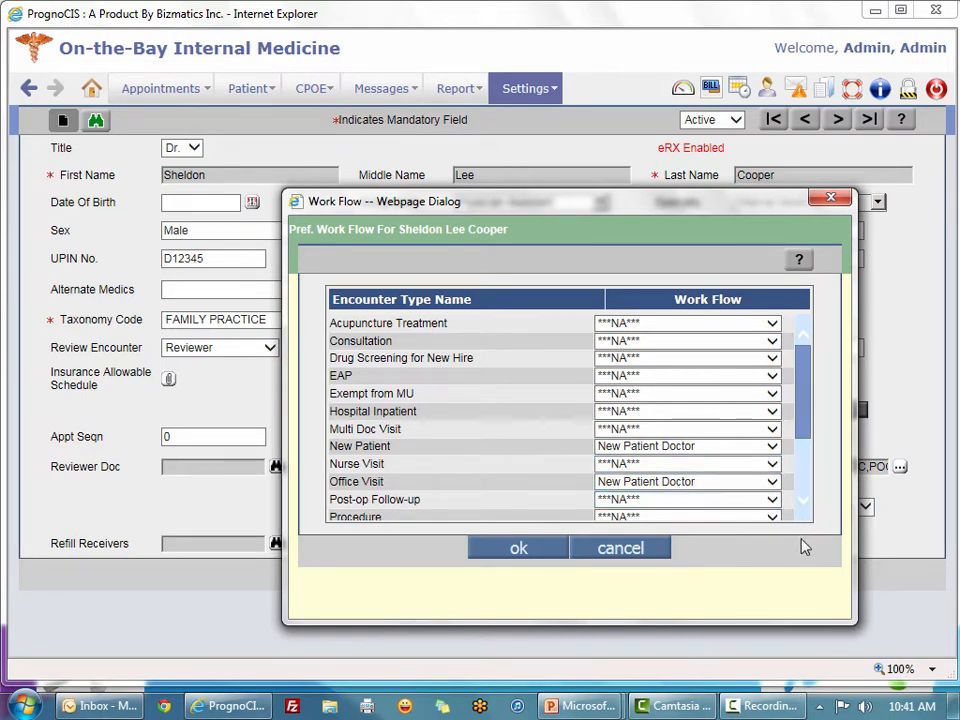
pyautogui.click(516, 551)
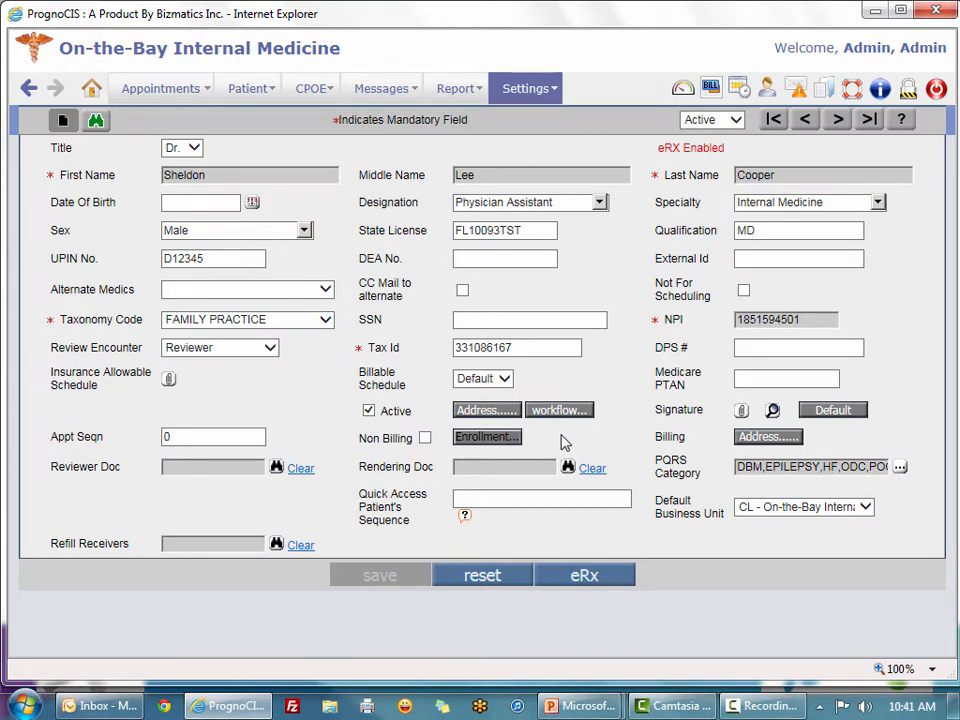
# Search the admin property tags for "workflo" and open the login.workflow.applicablefor property.
pyautogui.click(525, 88)
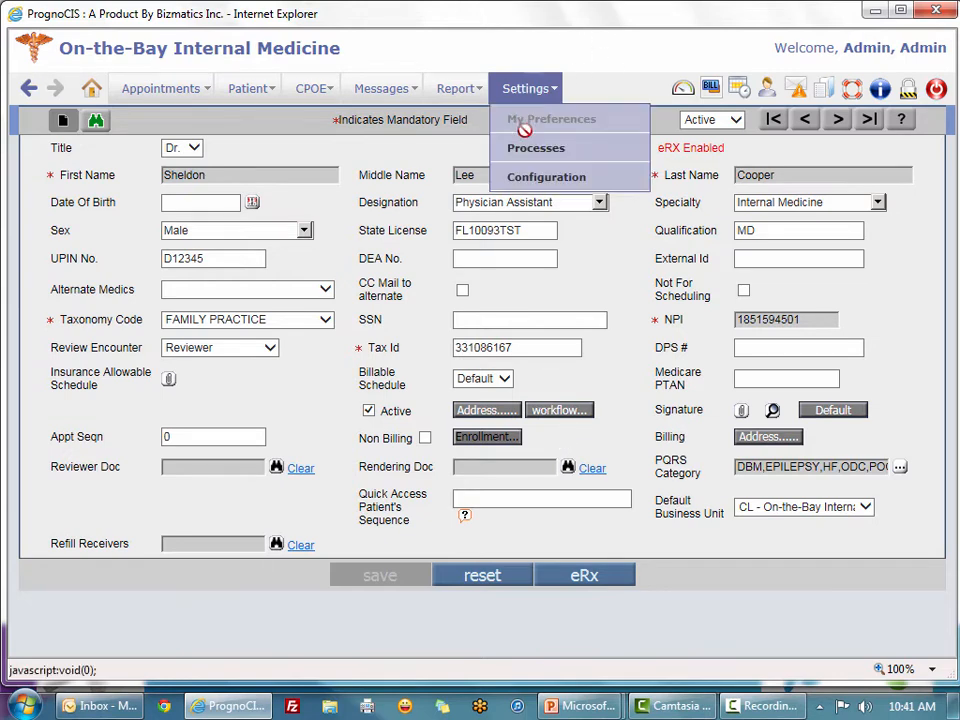
pyautogui.click(533, 179)
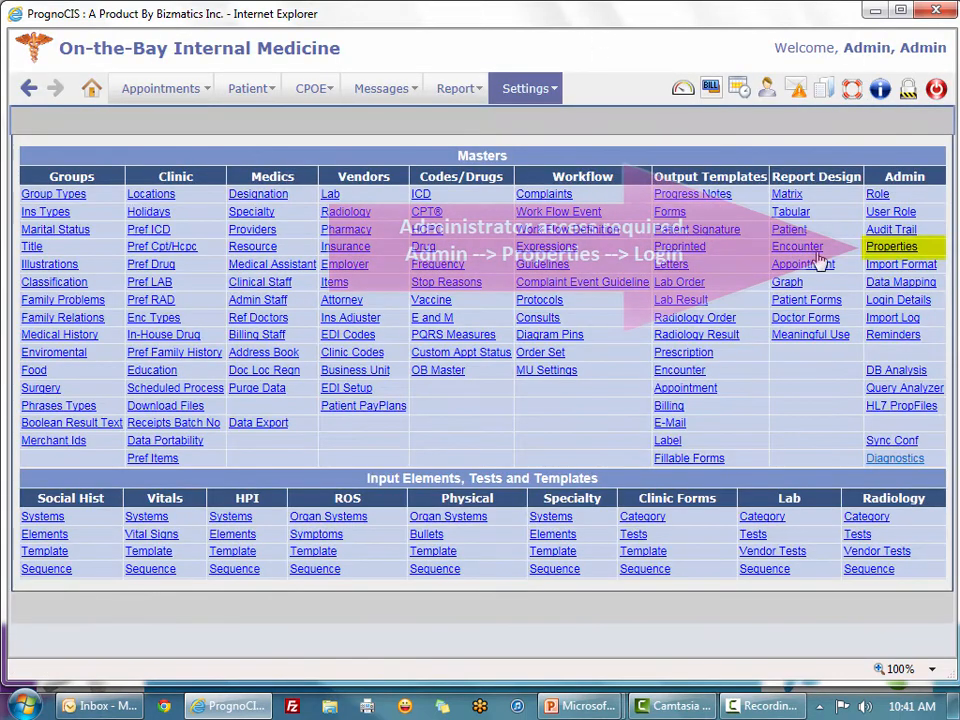
pyautogui.click(876, 246)
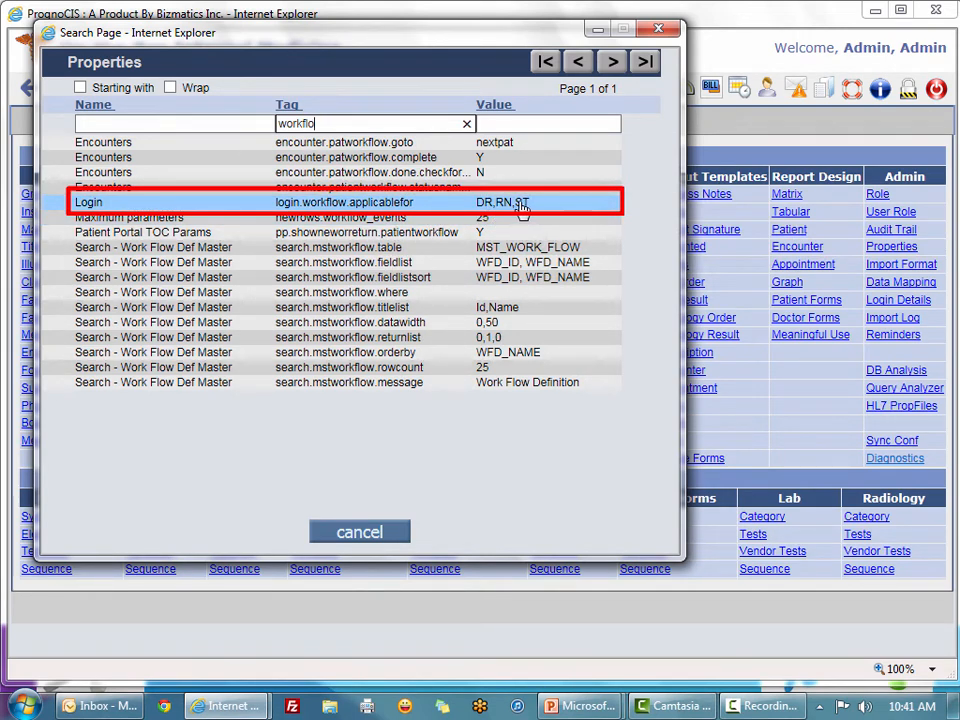
pyautogui.click(521, 214)
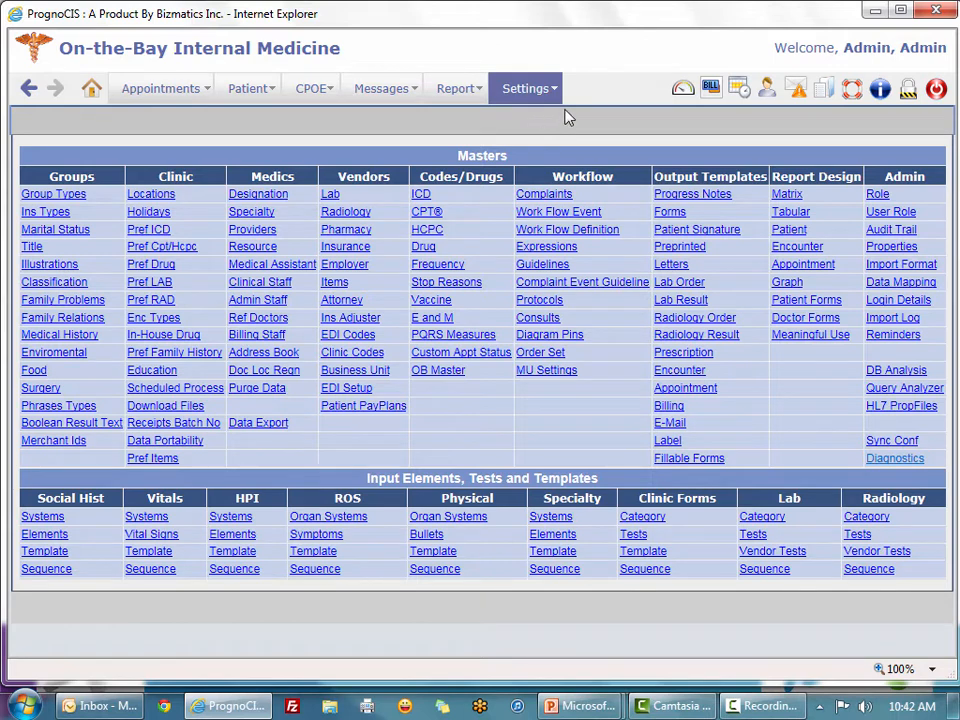
# Log out of the clinic's system.
pyautogui.click(936, 93)
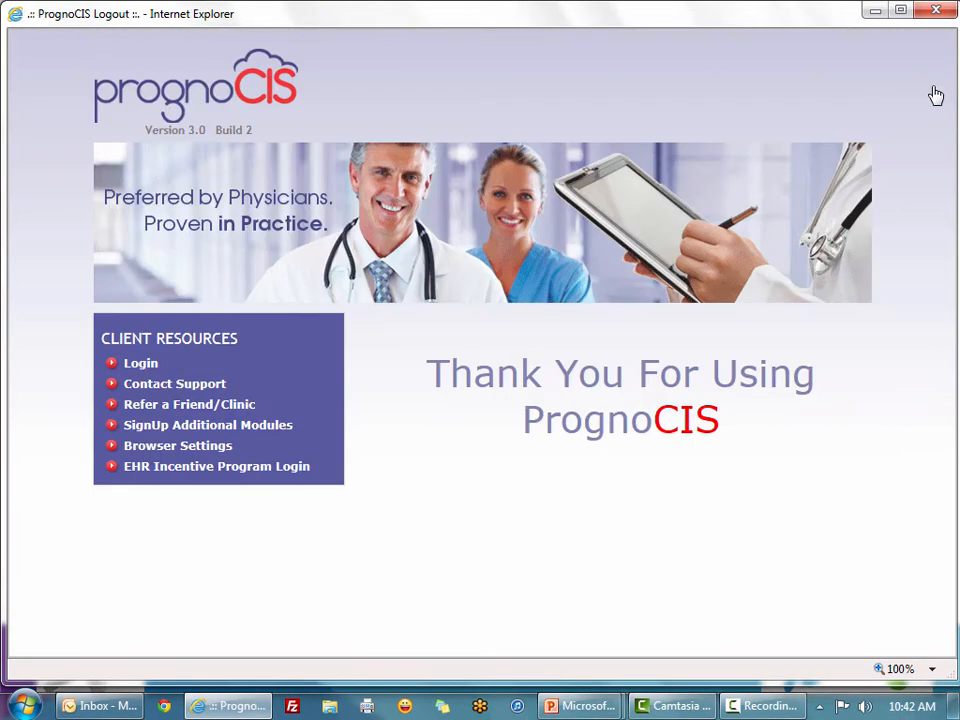
# Log back in to the clinic's system with the nurse's user name and account password.
pyautogui.click(143, 364)
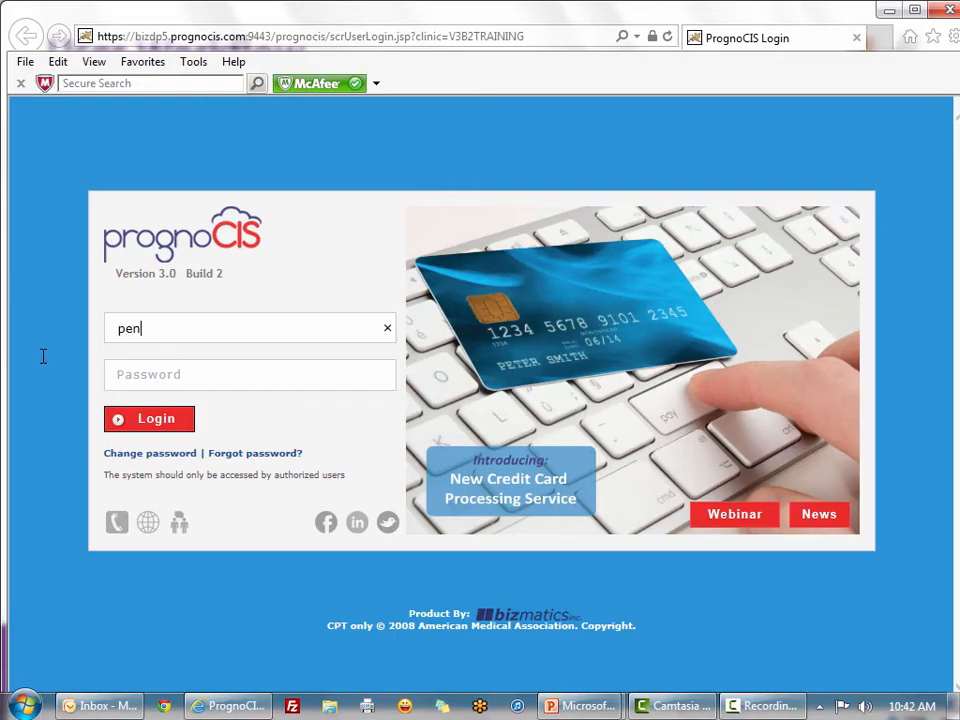
pyautogui.write('ny')
pyautogui.press('Tab')
pyautogui.write('********')
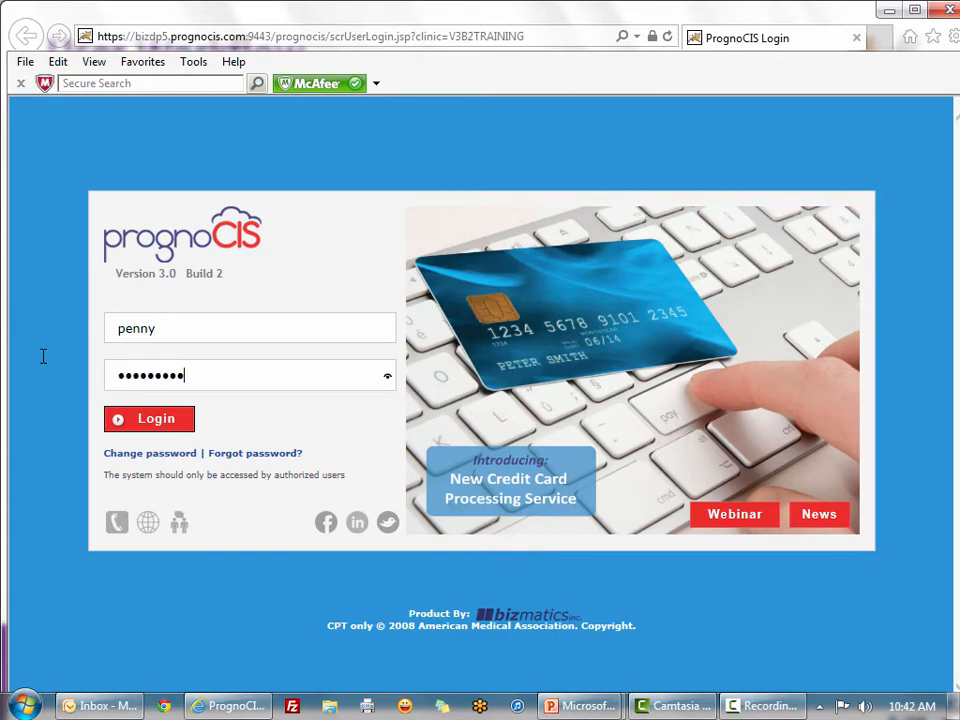
pyautogui.press('Return')
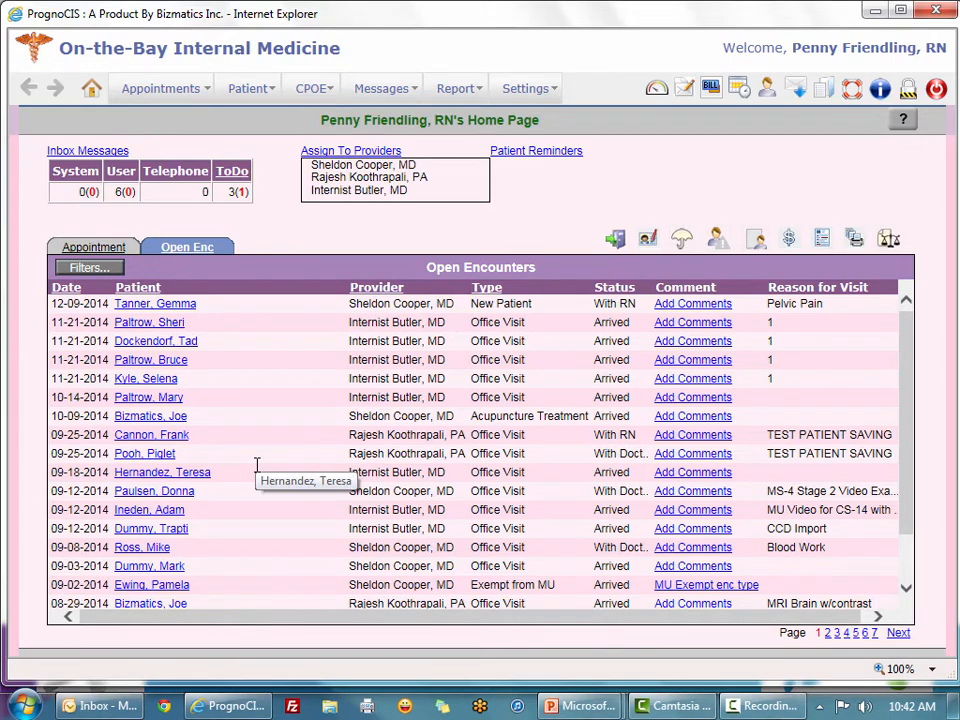
# Open the second listed open encounter's Vitals and enter a weight of 250 lbs and a height of 74 inches.
pyautogui.click(149, 322)
pyautogui.click(55, 260)
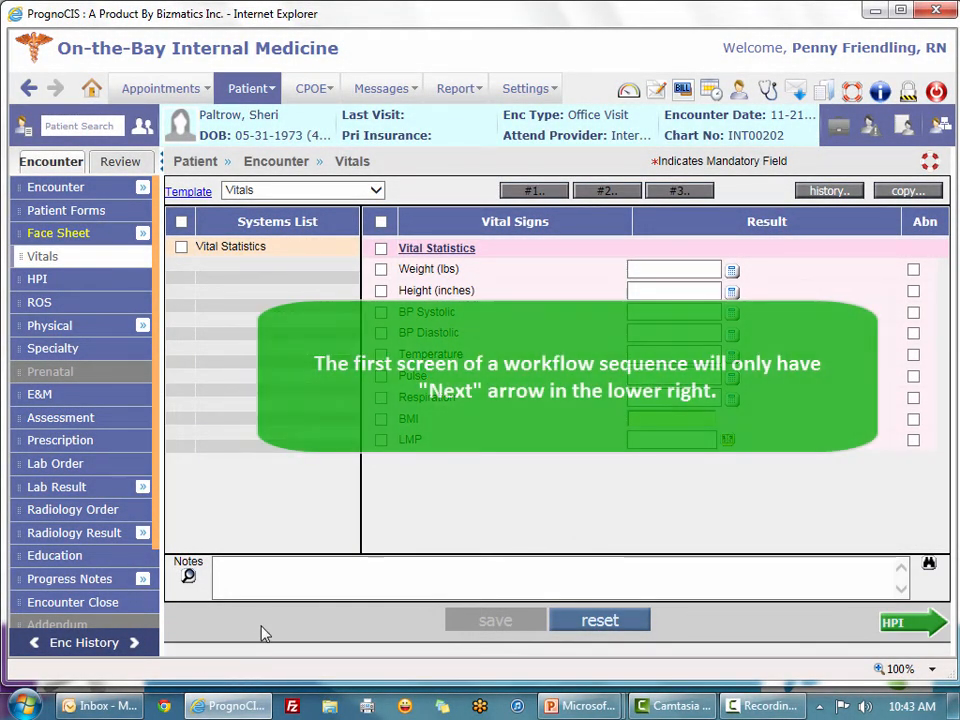
pyautogui.click(651, 272)
pyautogui.write('250')
pyautogui.click(658, 291)
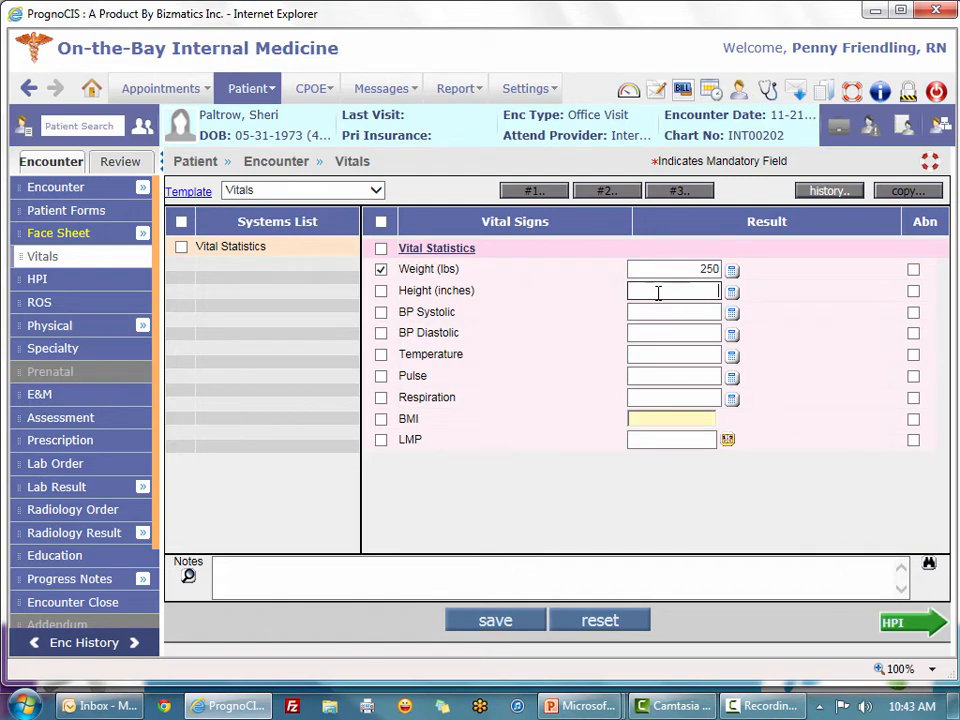
pyautogui.write('74')
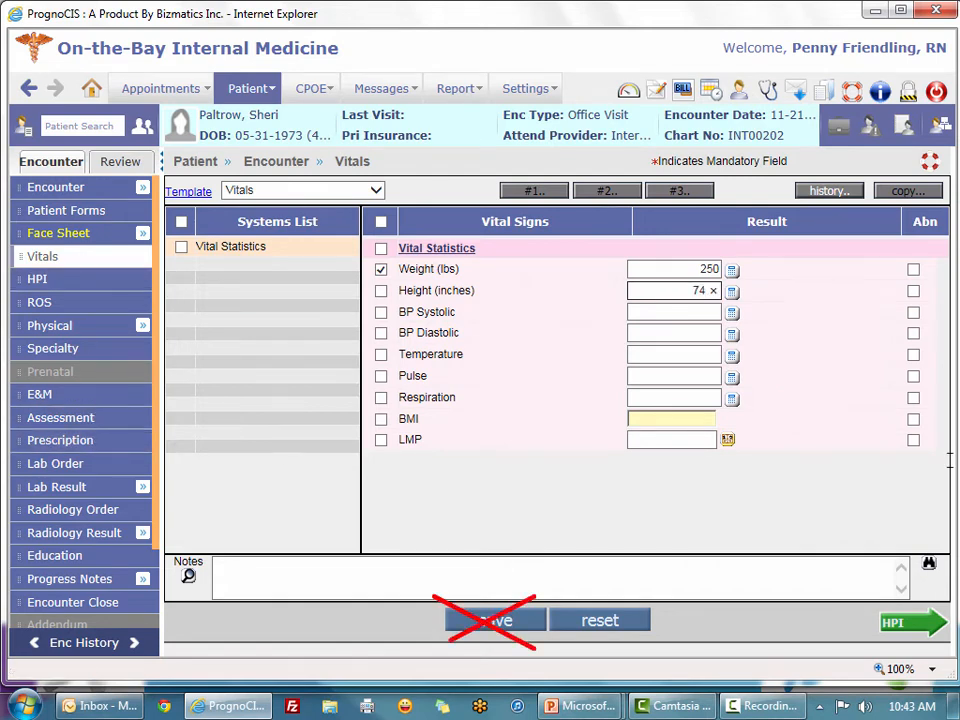
# Advance the workflow to History of Present Illness and add the Abdominal Pain complaint.
pyautogui.click(917, 631)
pyautogui.click(658, 291)
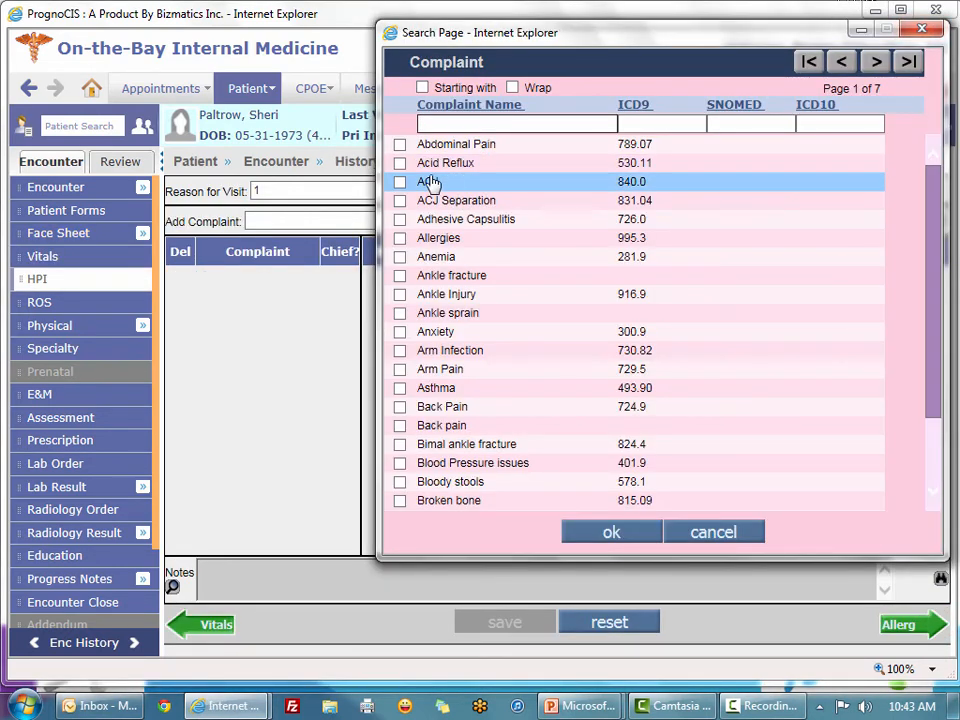
pyautogui.click(401, 146)
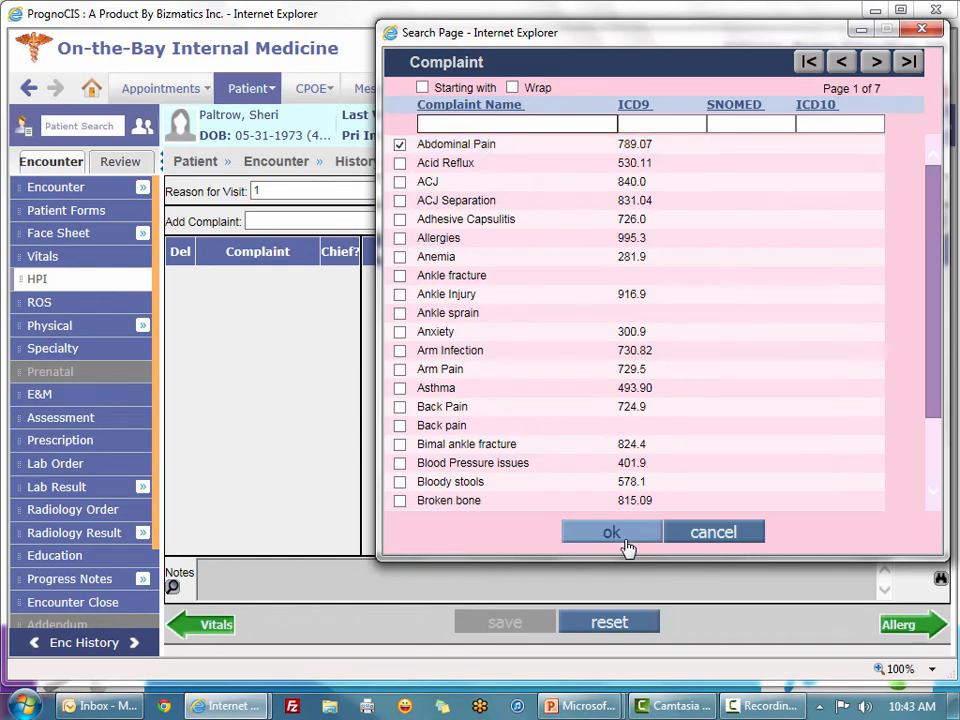
pyautogui.click(618, 533)
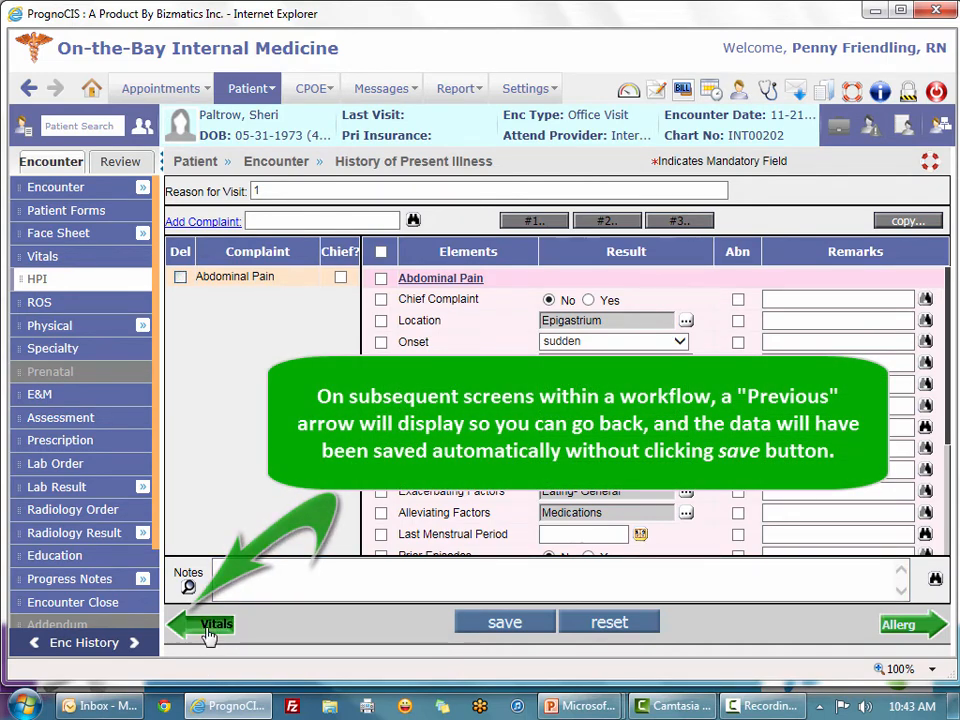
# Go back to Vitals to check the entries, and advance through HPI and Allergy to Current Medication.
pyautogui.click(207, 632)
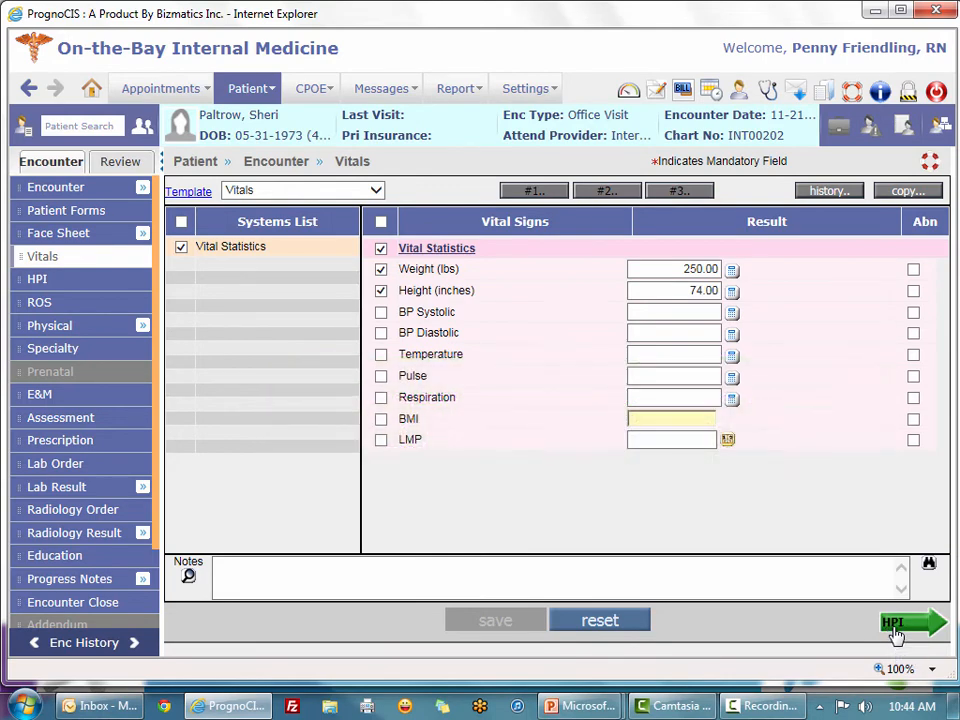
pyautogui.click(893, 628)
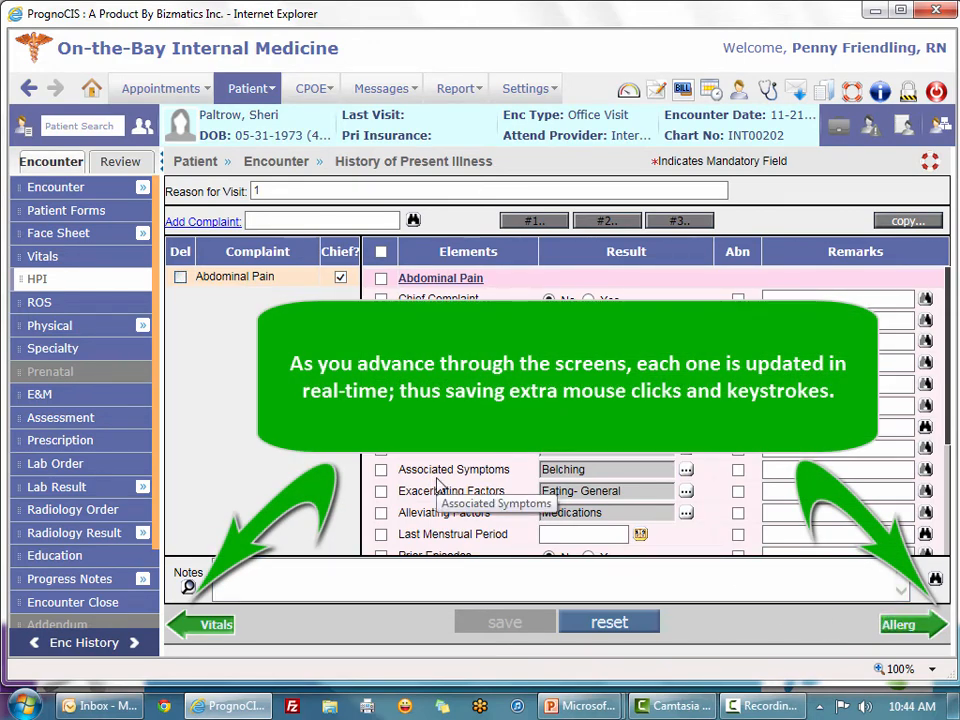
pyautogui.click(900, 625)
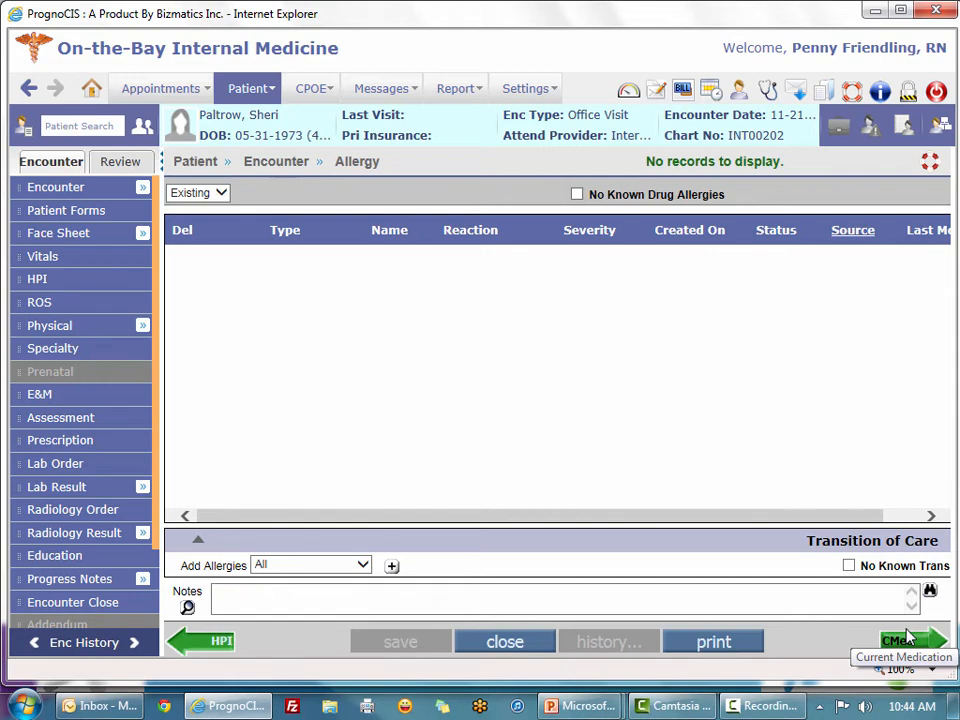
pyautogui.click(908, 640)
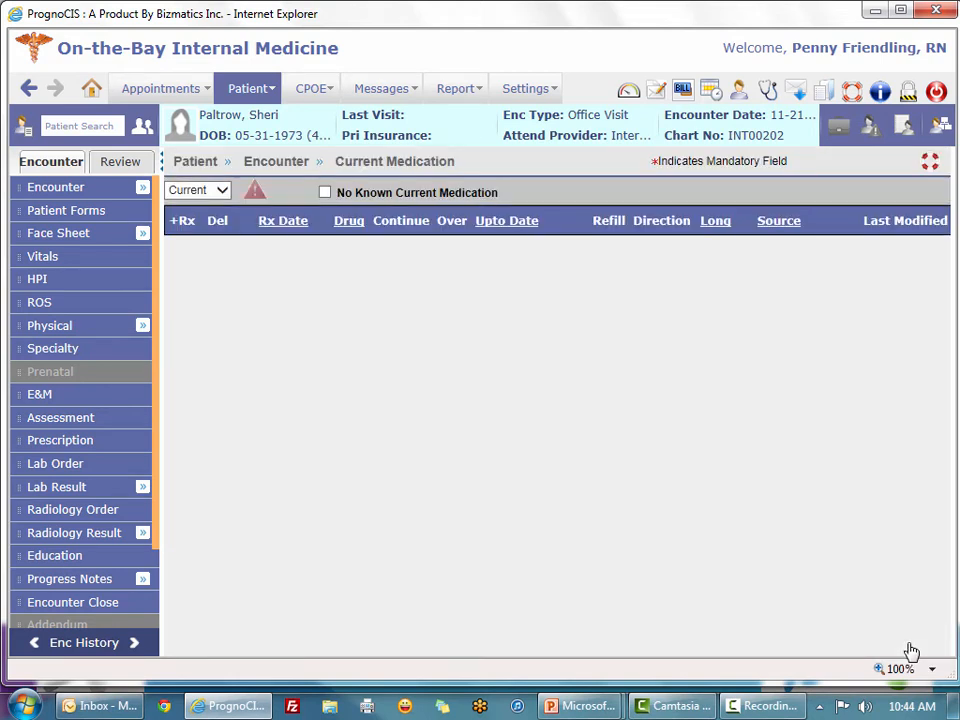